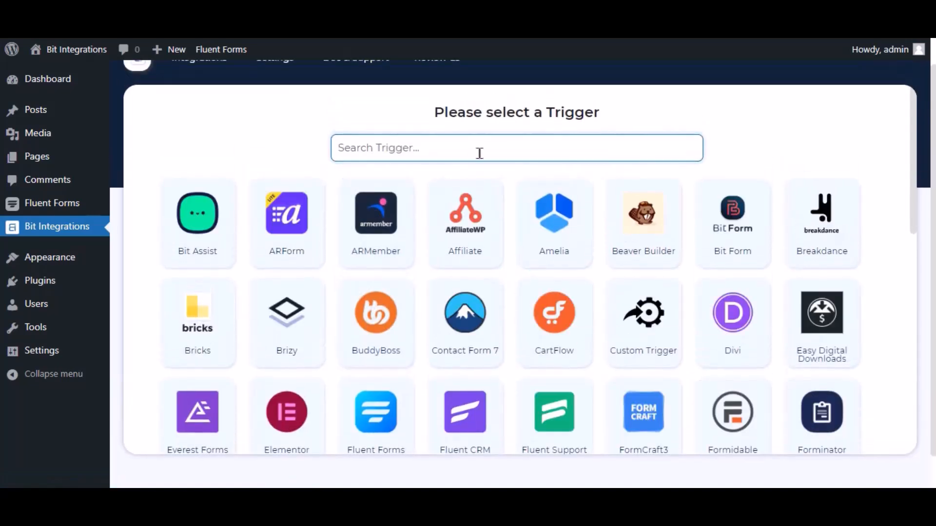
Set Fluent Forms' Contact Form Demo form as the trigger
text(fluent forms)
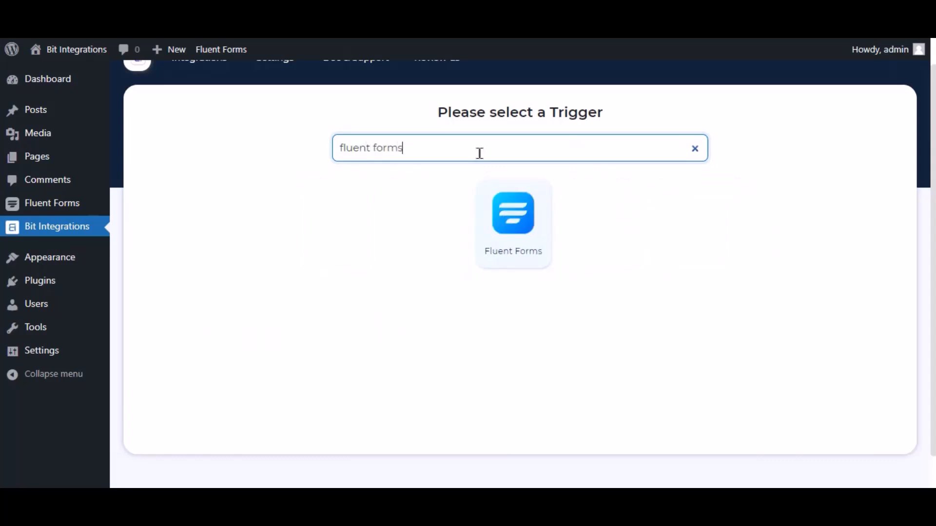
click(519, 219)
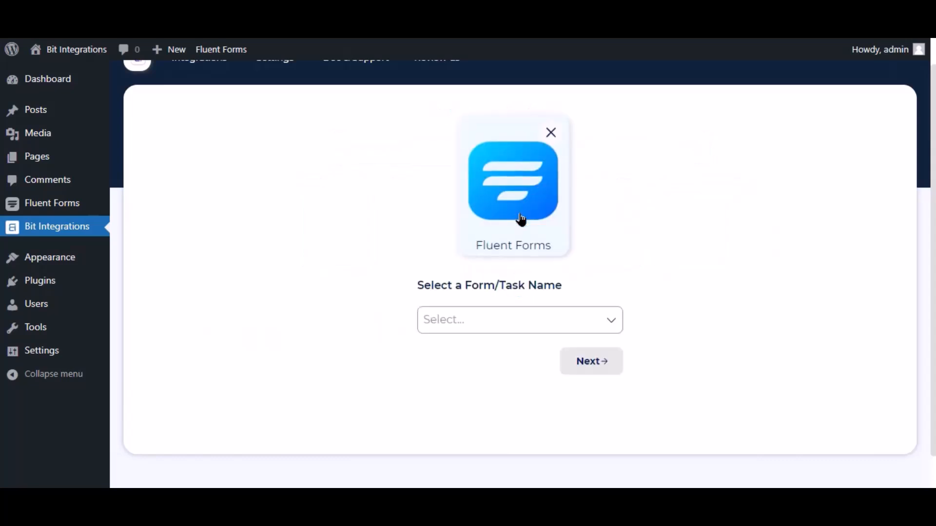
click(513, 317)
click(477, 346)
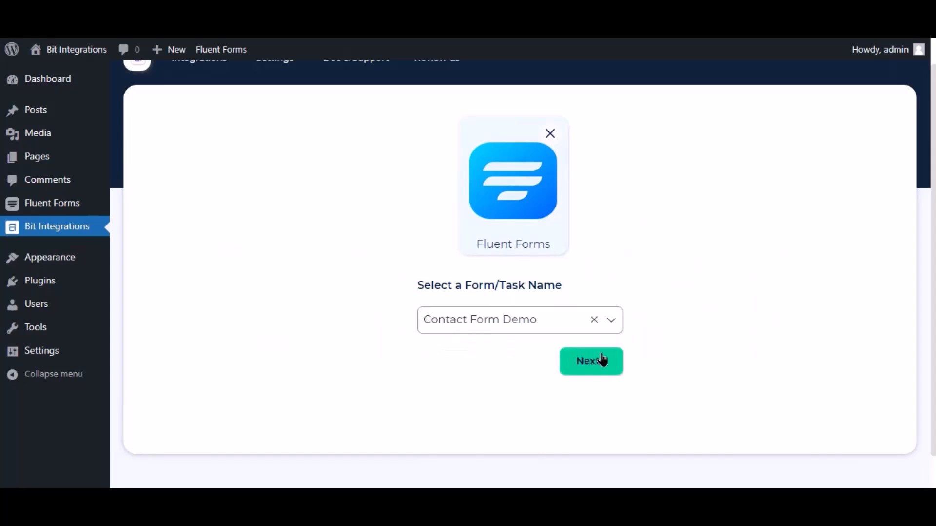
Choose SyncSpider as the action
click(603, 360)
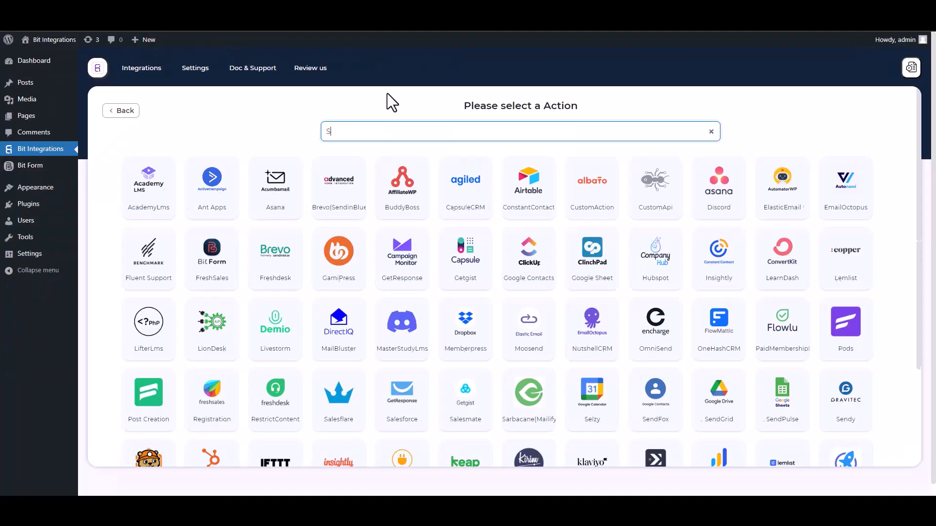
text(SY)
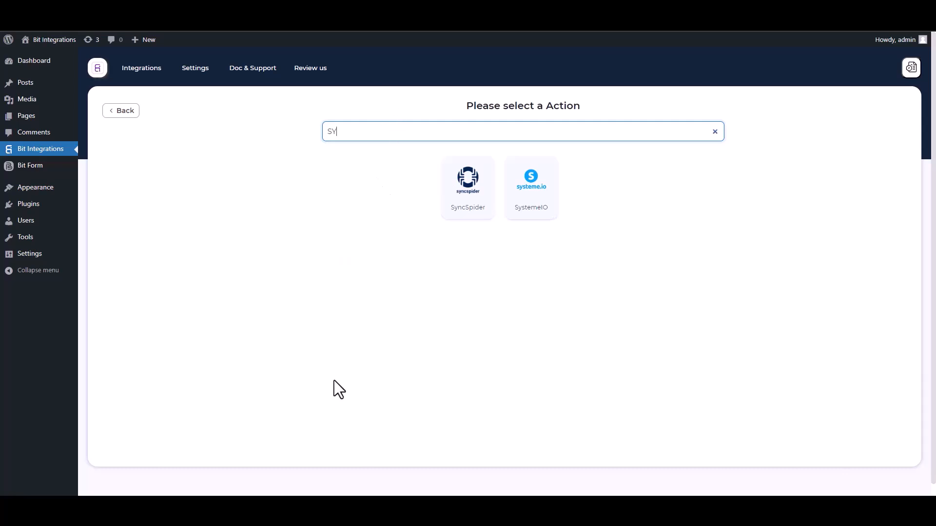
click(476, 209)
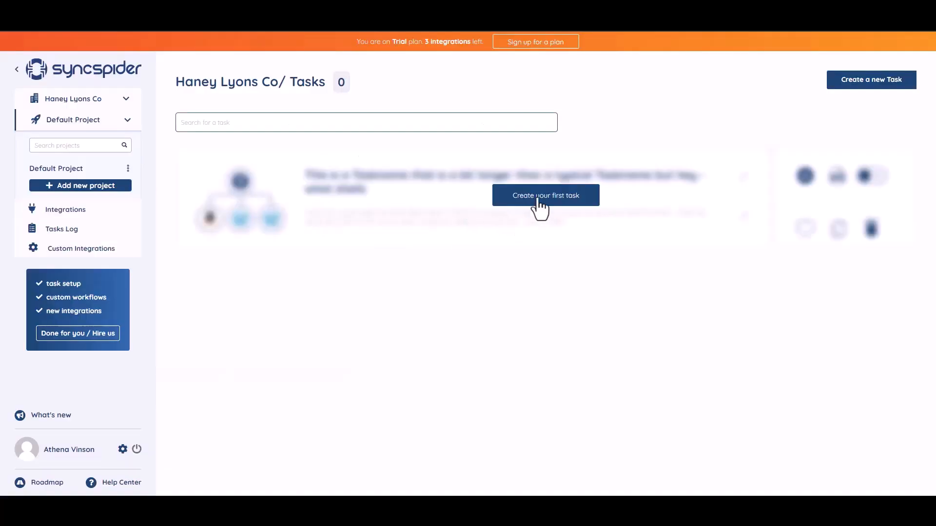
Create a new SyncSpider task that connects WebHooks to MailerLite
click(536, 197)
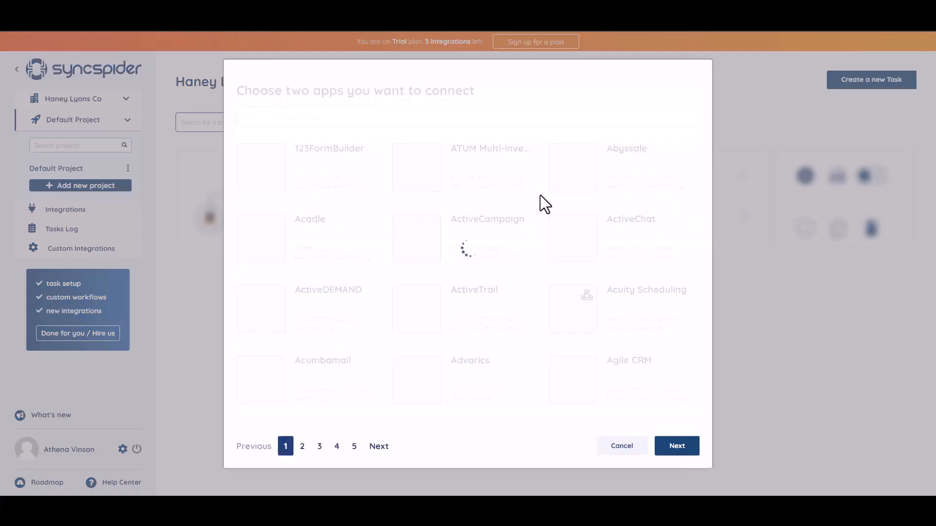
click(316, 120)
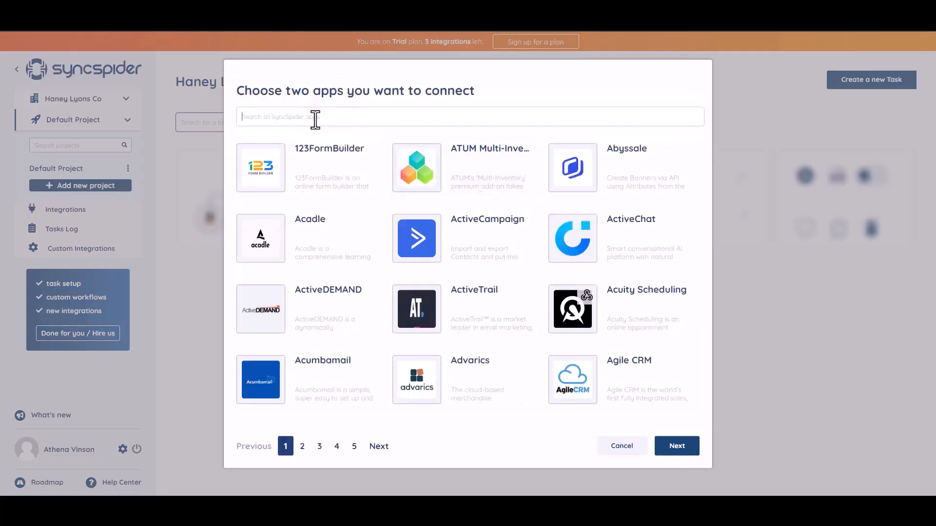
text(WEB)
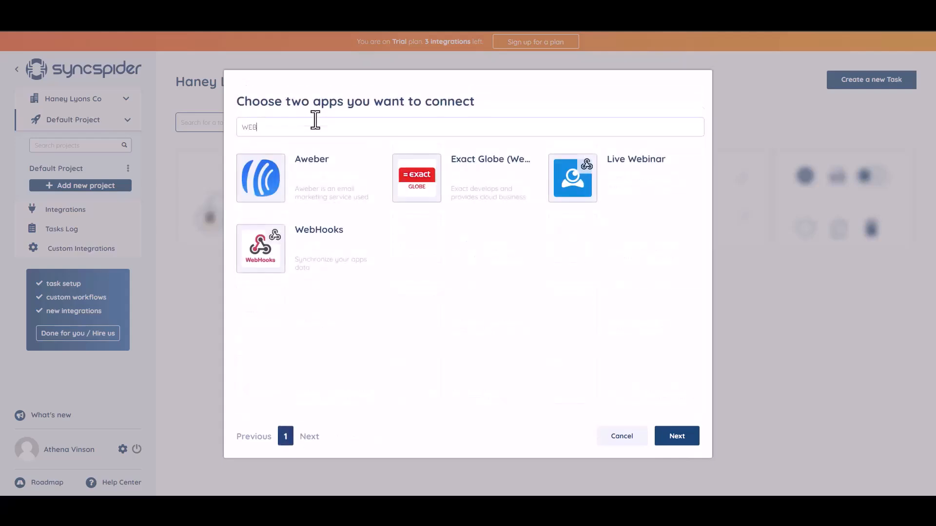
click(322, 248)
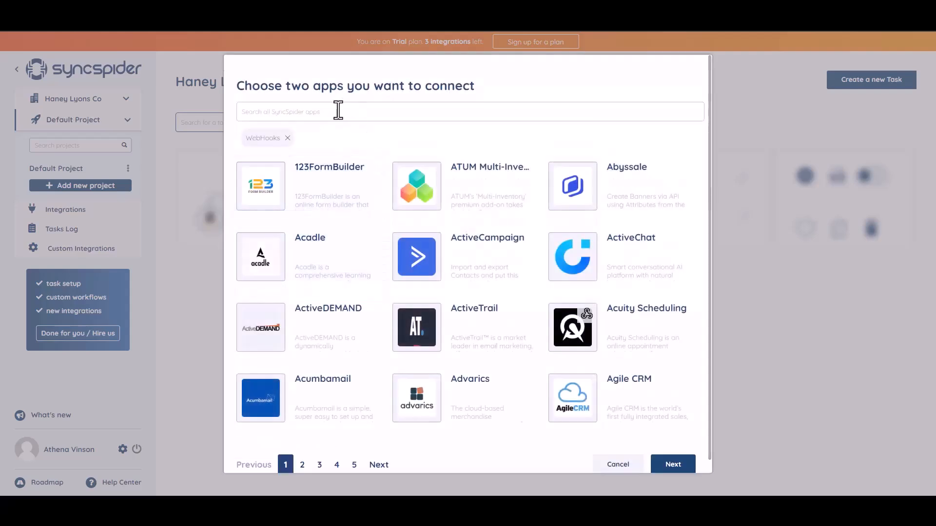
click(338, 110)
text(a)
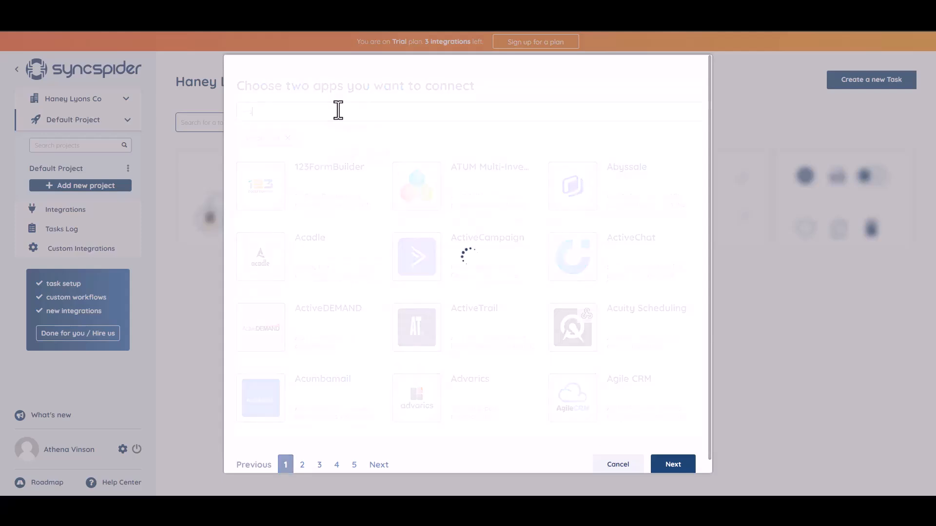
click(453, 197)
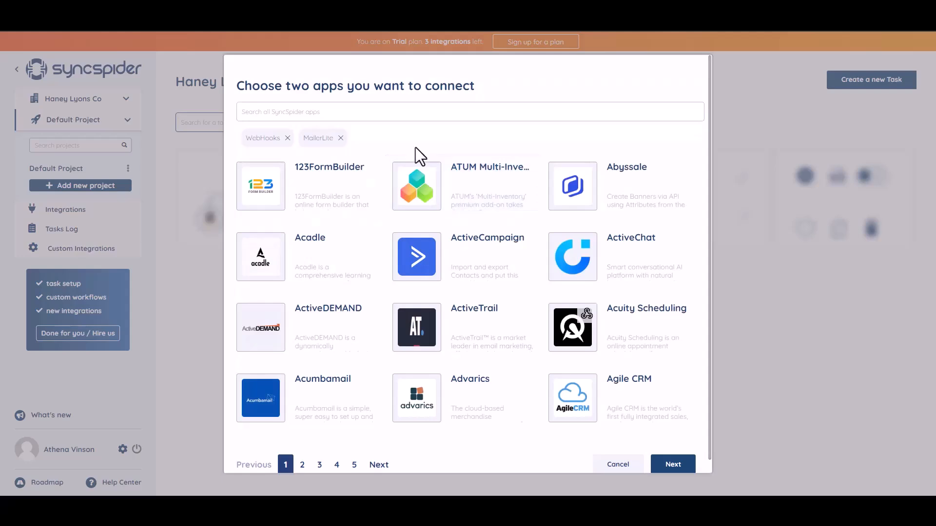
click(665, 464)
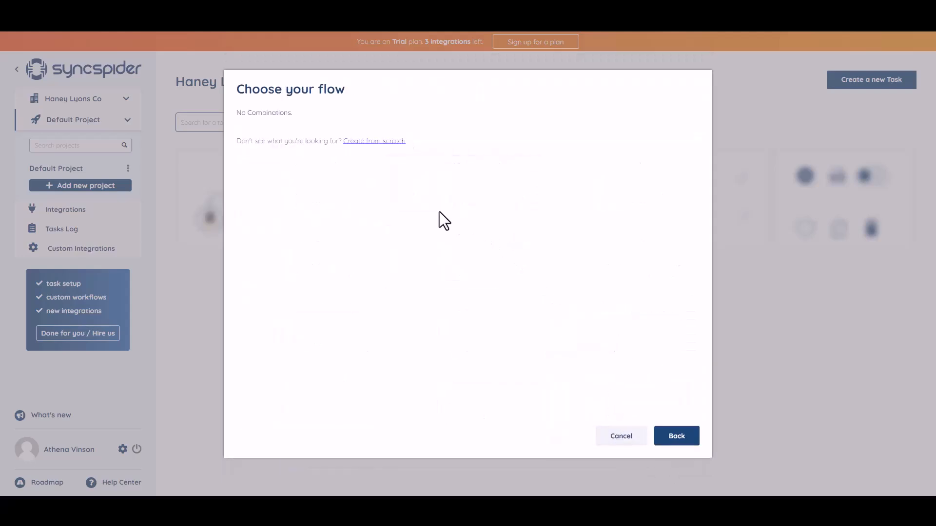
Build the flow from scratch with a WebHooks integration named 'Bit Integrations' and copy its webhook URL
click(368, 143)
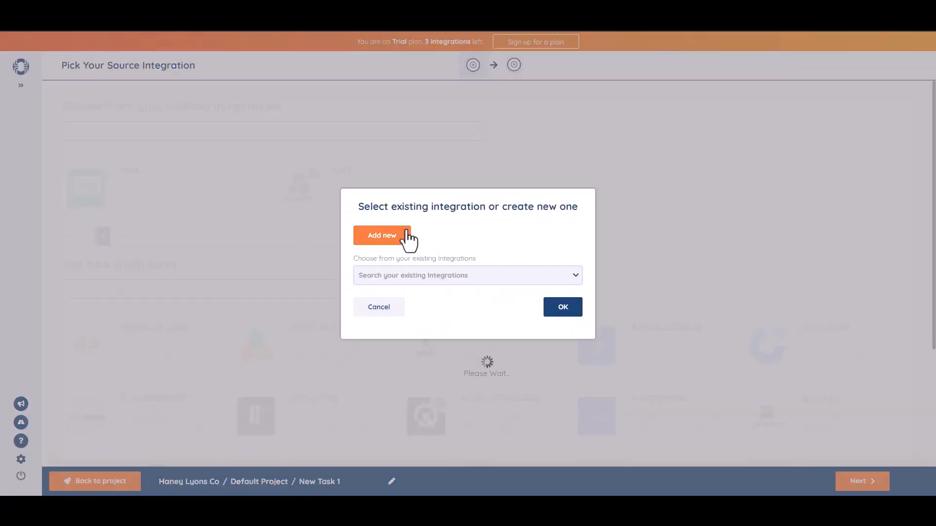
click(406, 235)
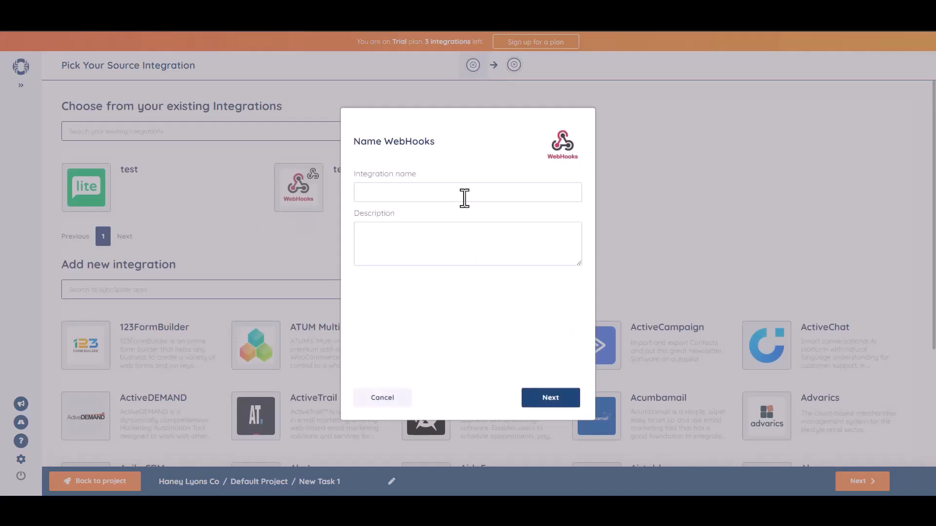
text(Bit Integrations)
click(556, 400)
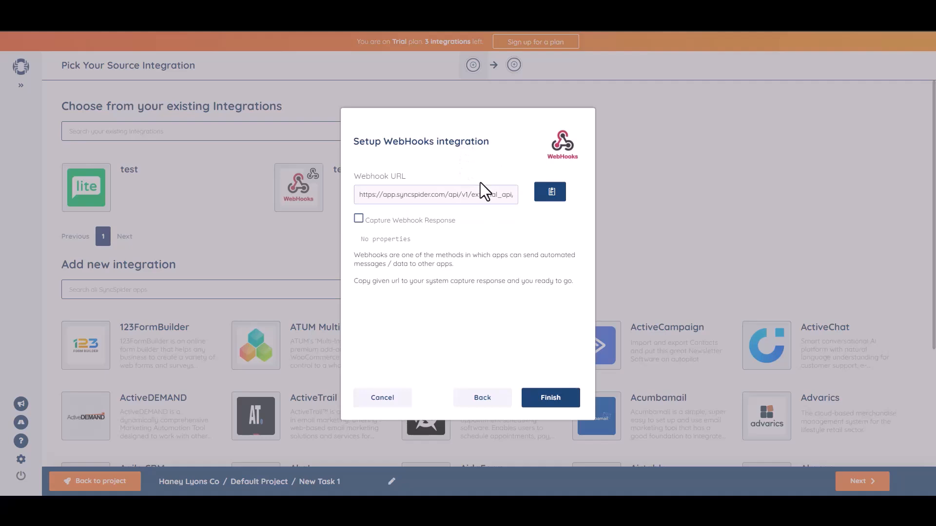
click(550, 192)
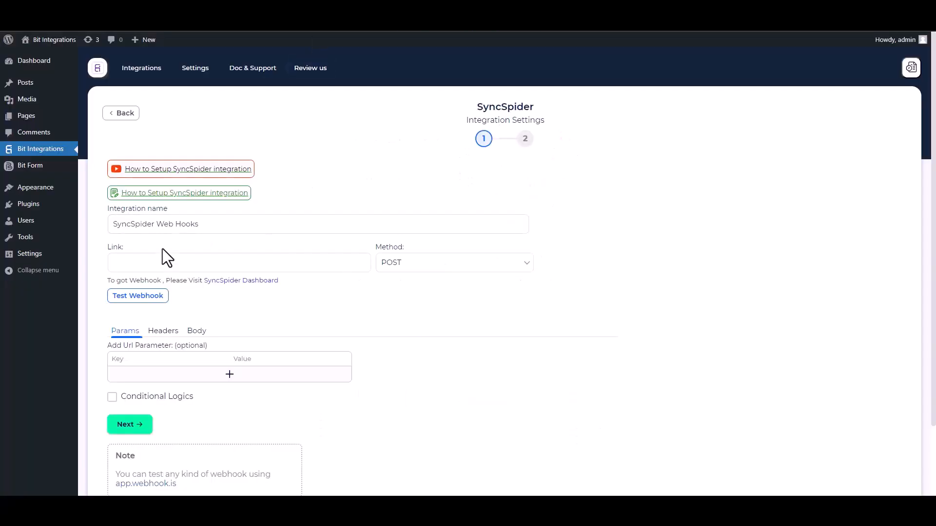
click(170, 261)
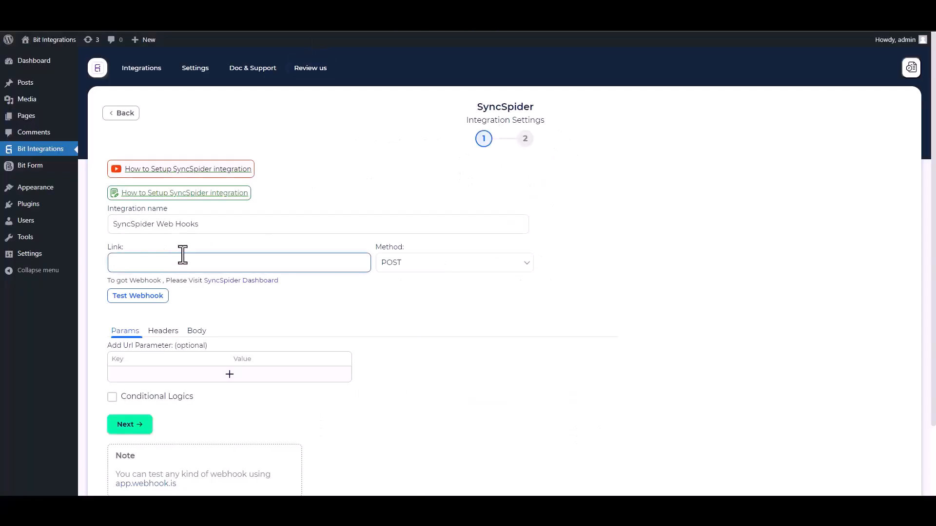
Paste the webhook URL, send all form data as application/json, and send a test request
key(ctrl+v)
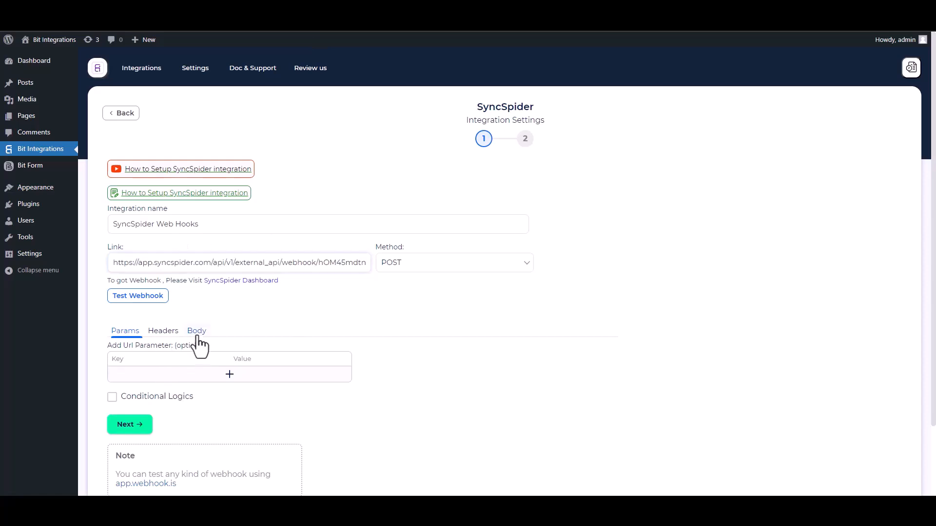
click(197, 336)
click(113, 356)
click(173, 393)
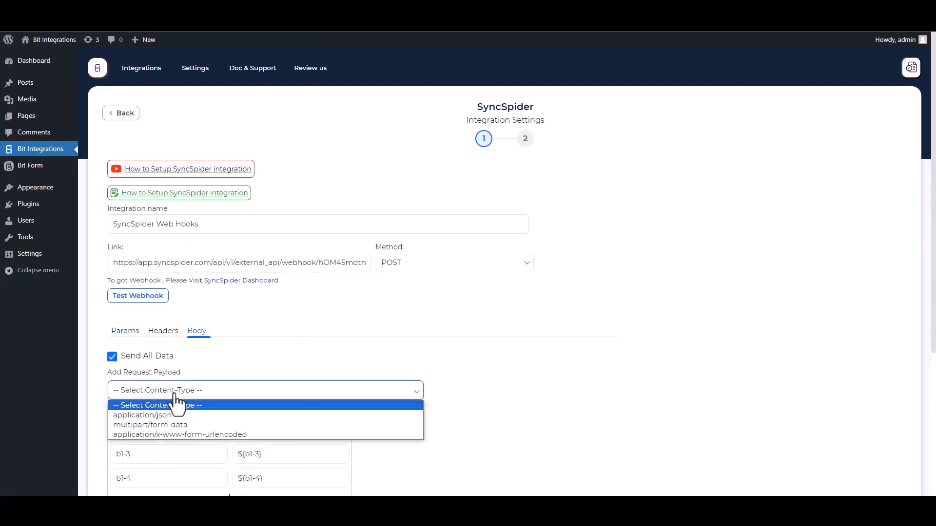
click(175, 413)
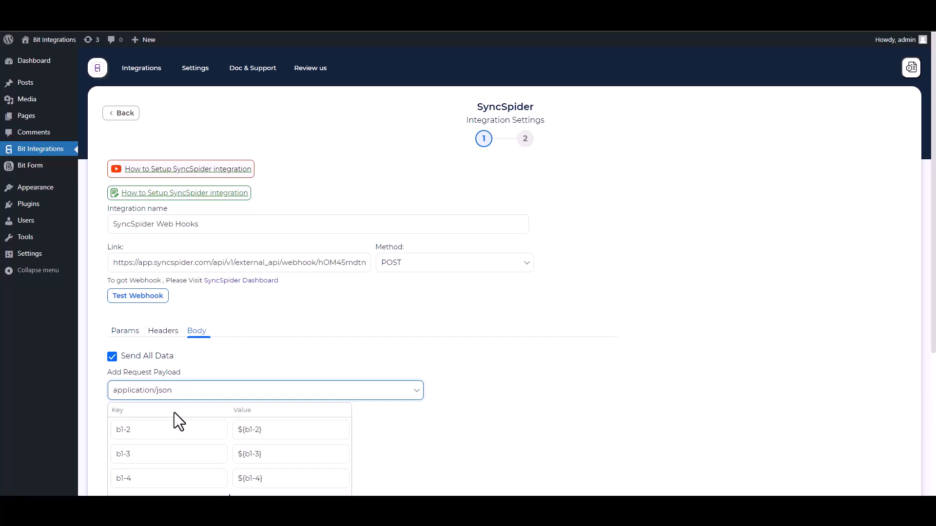
scroll(174, 412, down, 2)
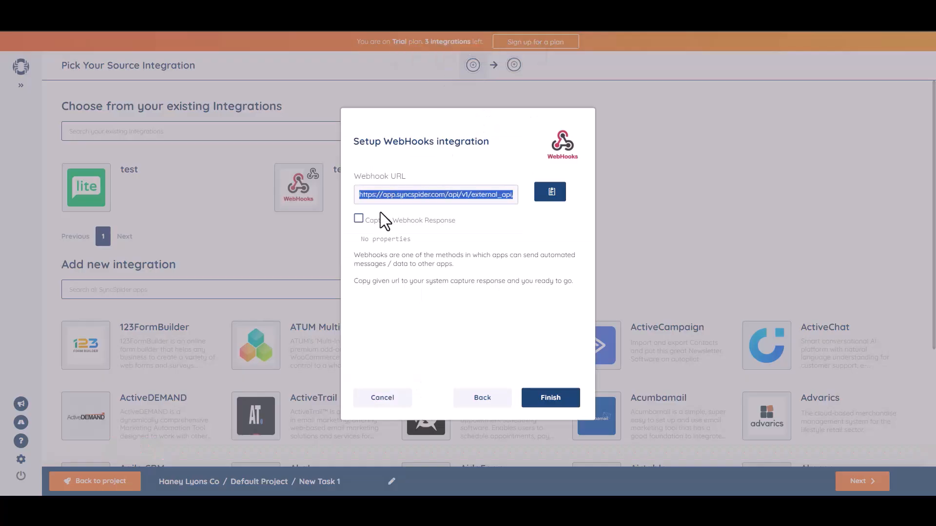
click(359, 218)
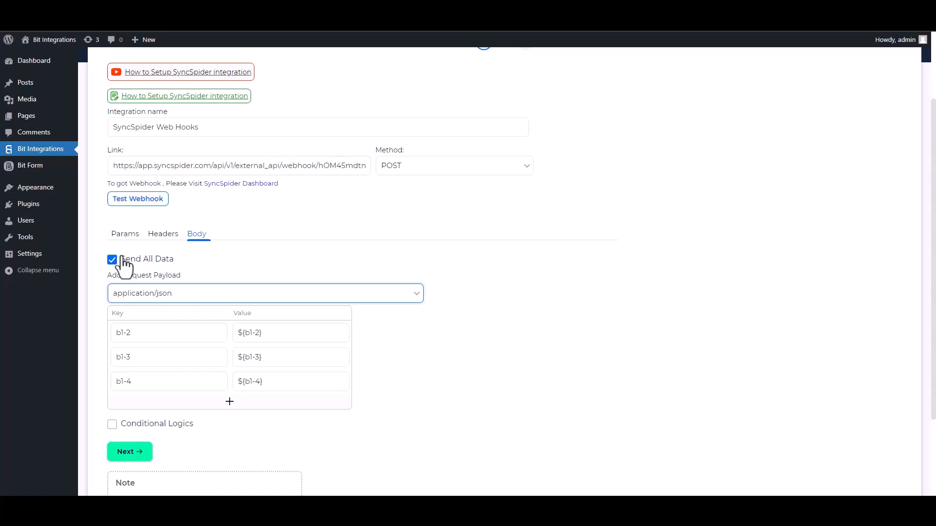
click(139, 200)
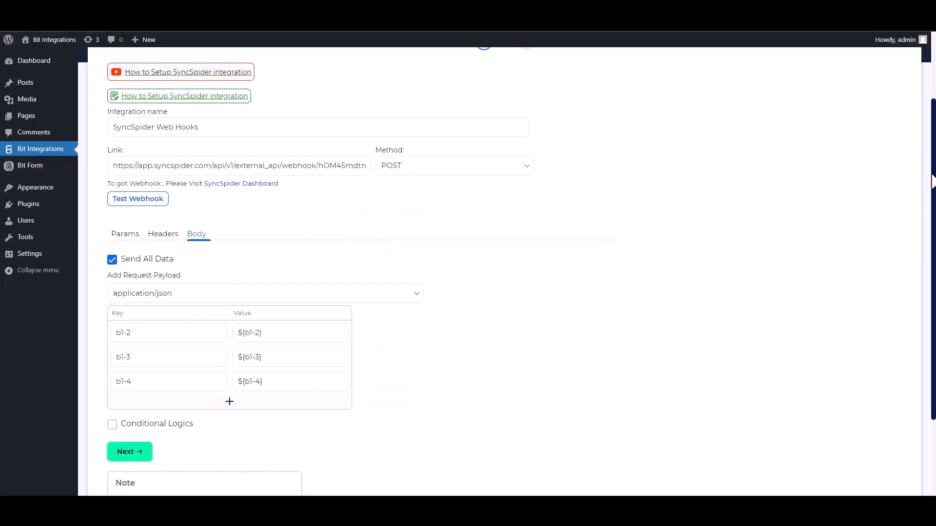
Leave conditional logic off and finish and save the webhook integration
scroll(920, 220, down, 2)
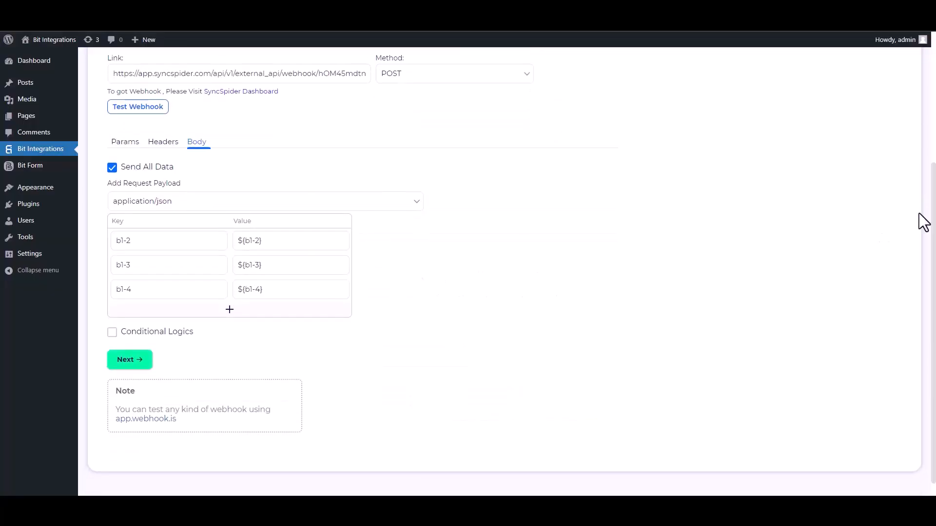
click(112, 332)
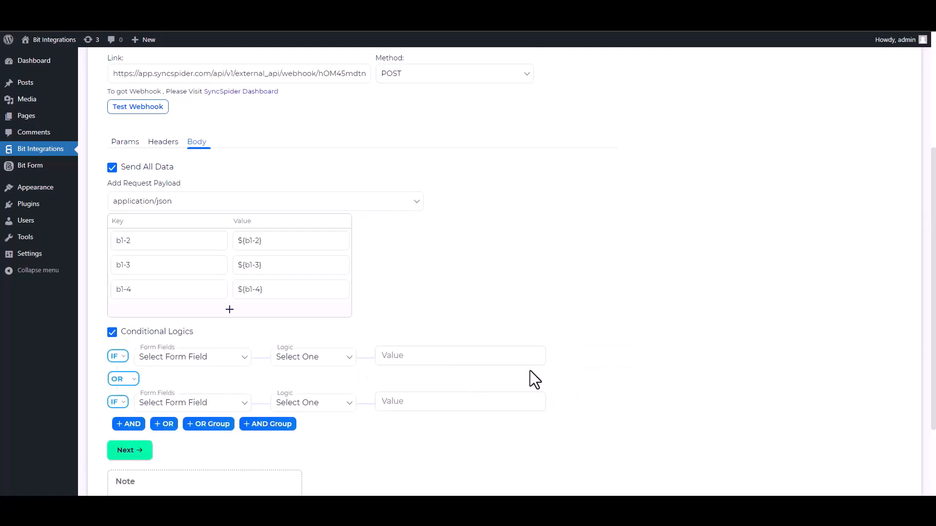
click(120, 336)
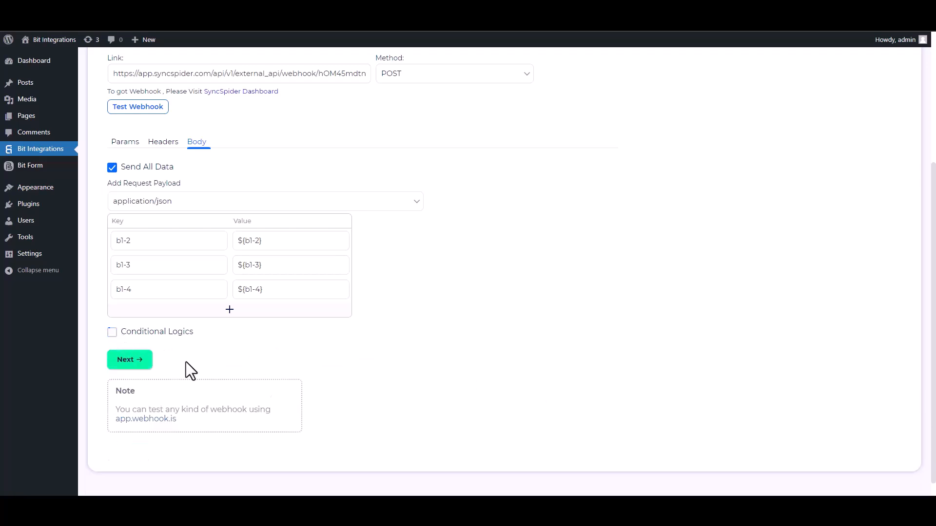
click(134, 363)
click(487, 204)
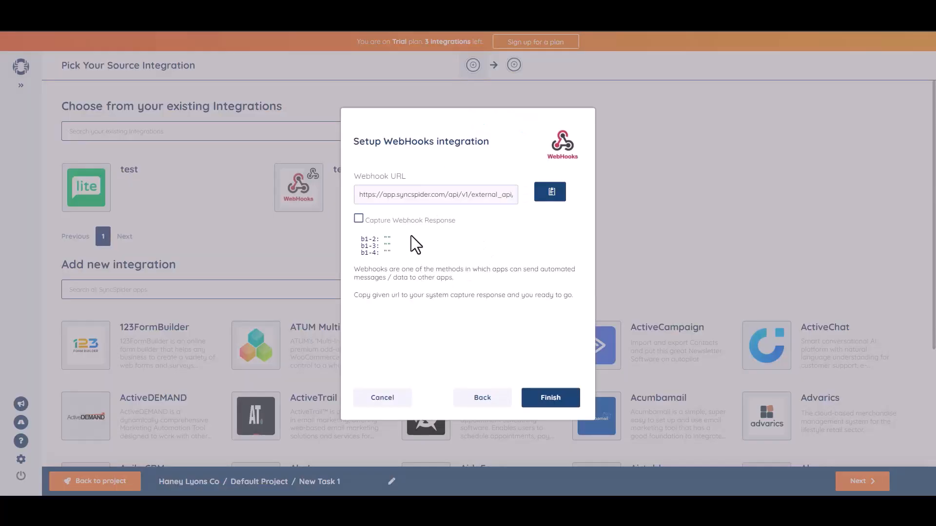
Finish the WebHooks source setup with the captured fields b1-2, b1-3 and b1-4
click(549, 401)
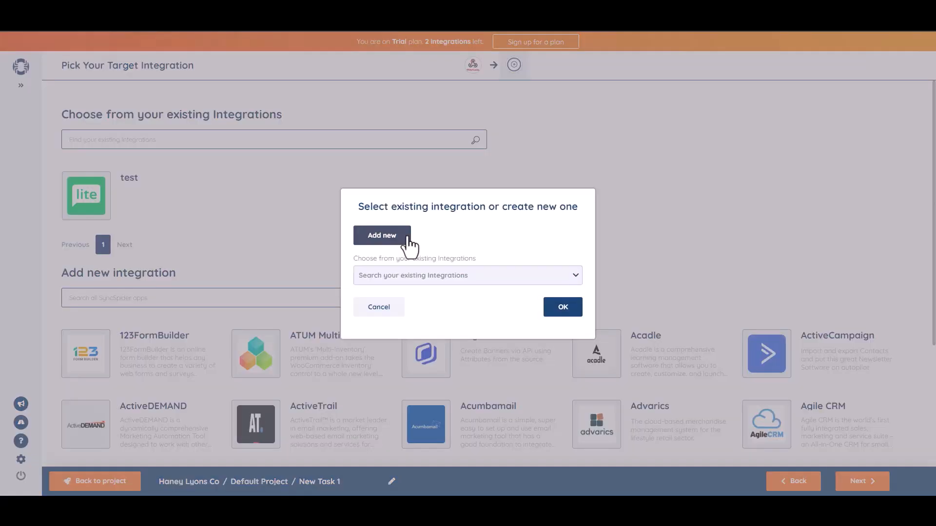
Add a MailerLite target integration named 'Bit Integrations' using the pasted API key
click(400, 238)
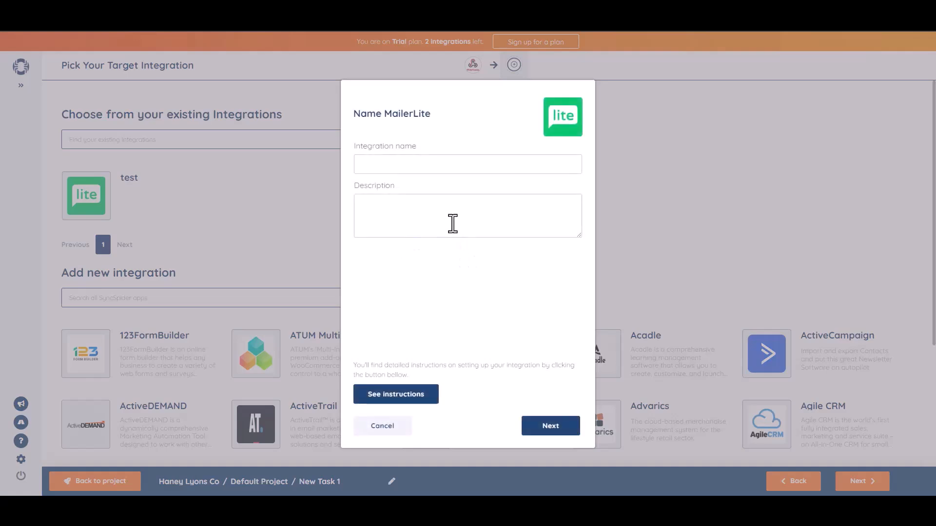
text(Bit Integrations)
click(554, 428)
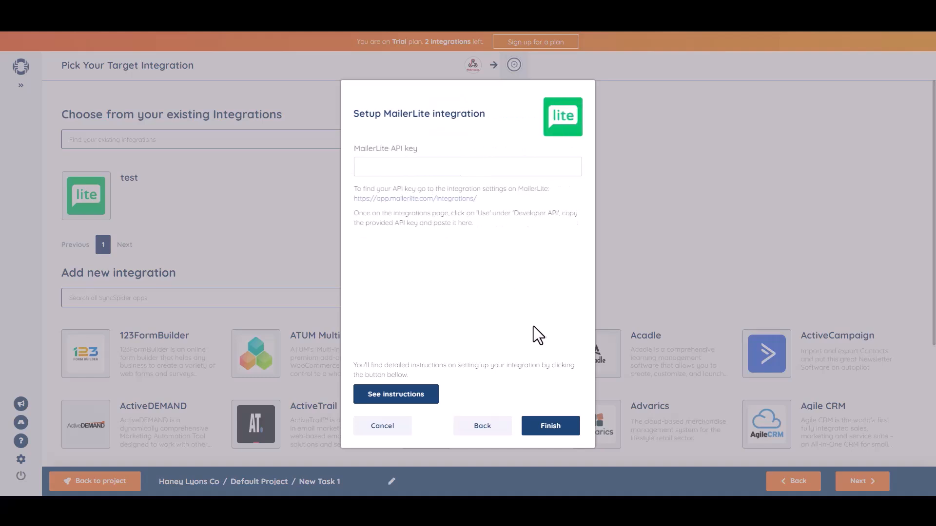
click(433, 167)
key(ctrl+v)
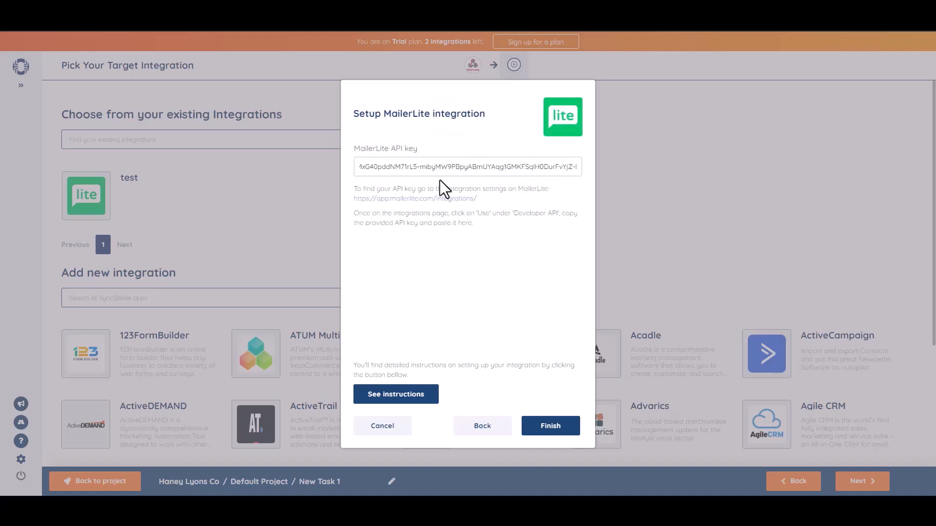
click(557, 431)
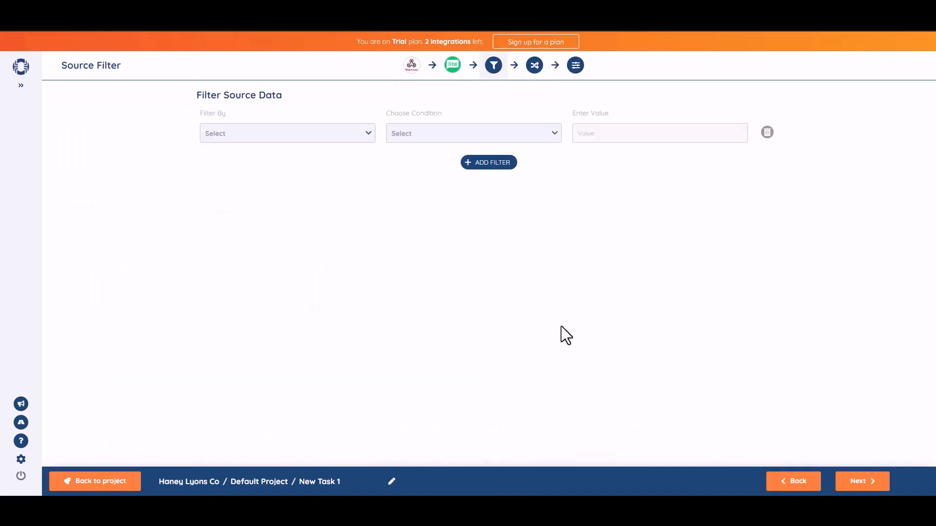
Map b1-2 to the MailerLite Name field and b1-3 to Email
click(864, 483)
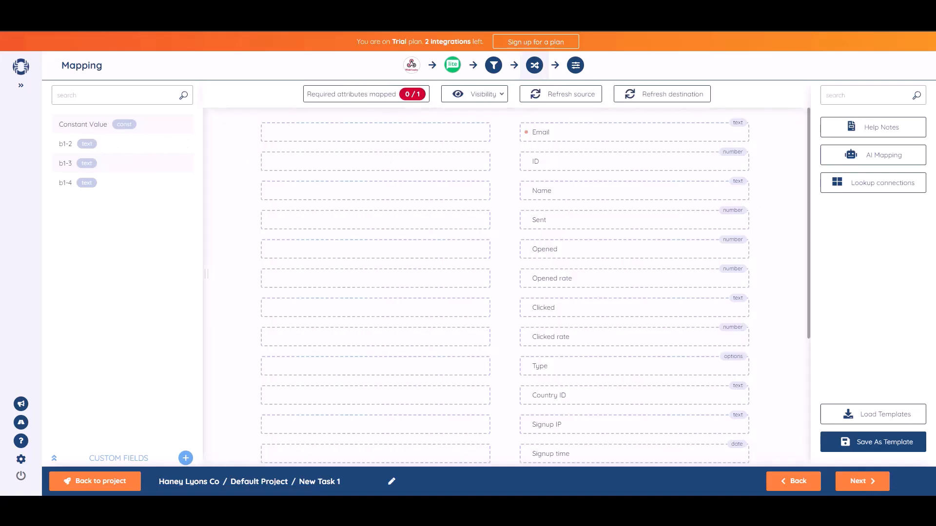
drag(110, 146, 405, 191)
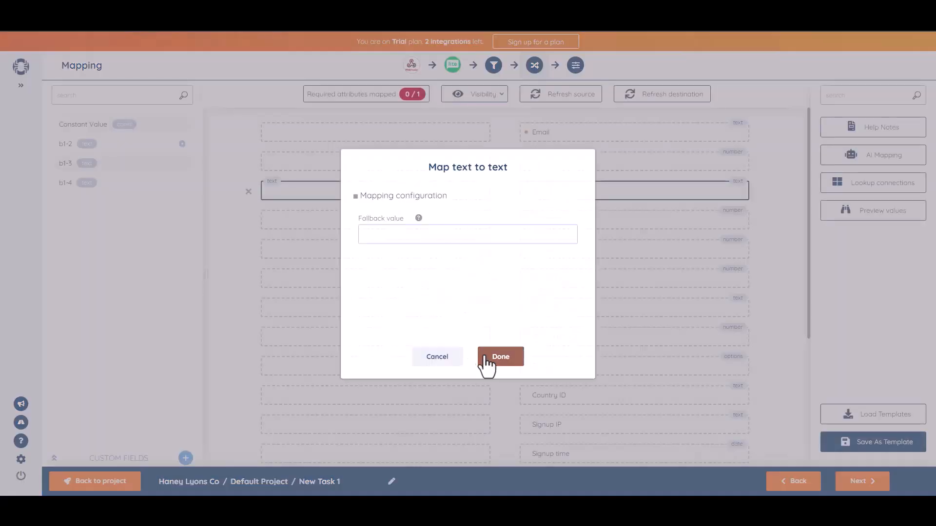
click(483, 358)
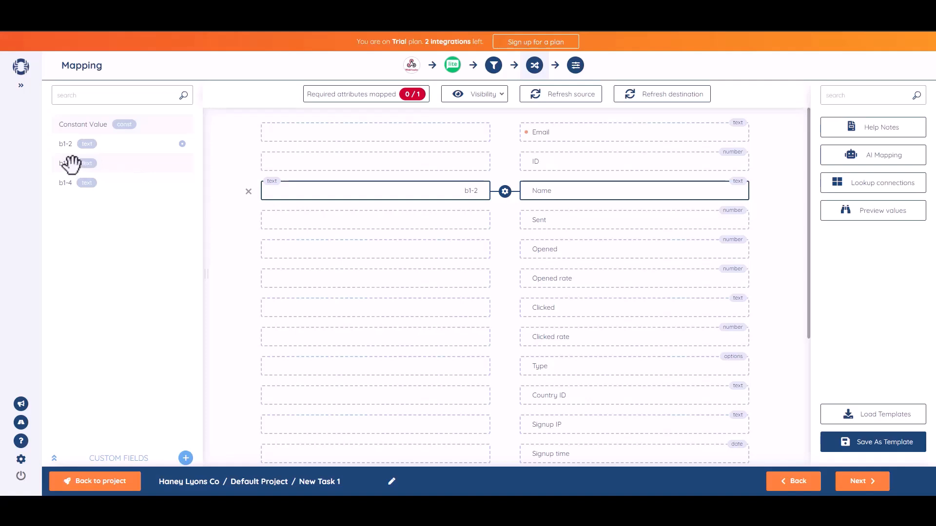
drag(75, 163, 390, 132)
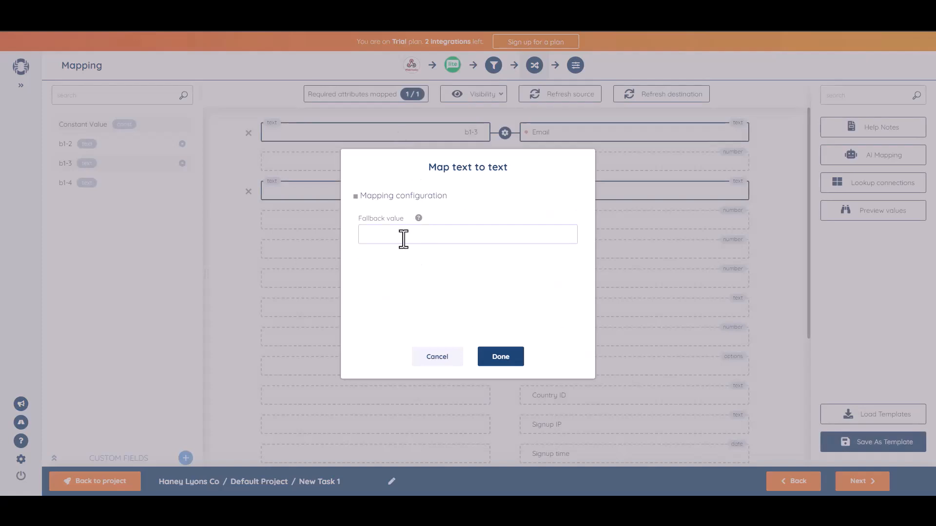
click(512, 363)
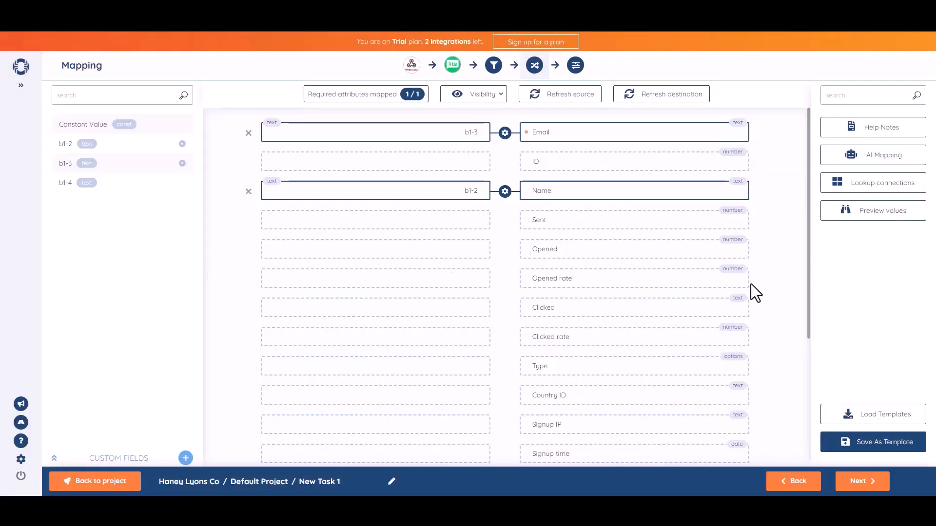
click(861, 482)
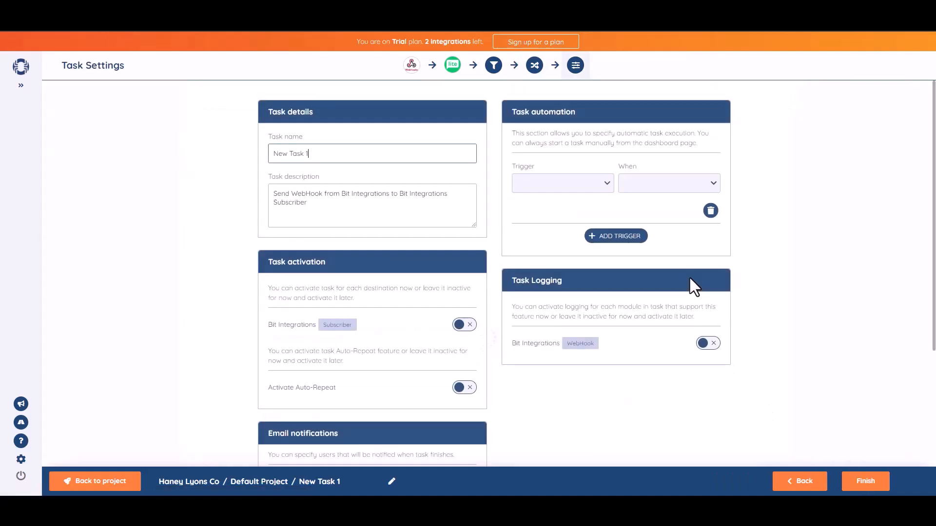
Rename the task to 'Bit Integrations'
click(339, 162)
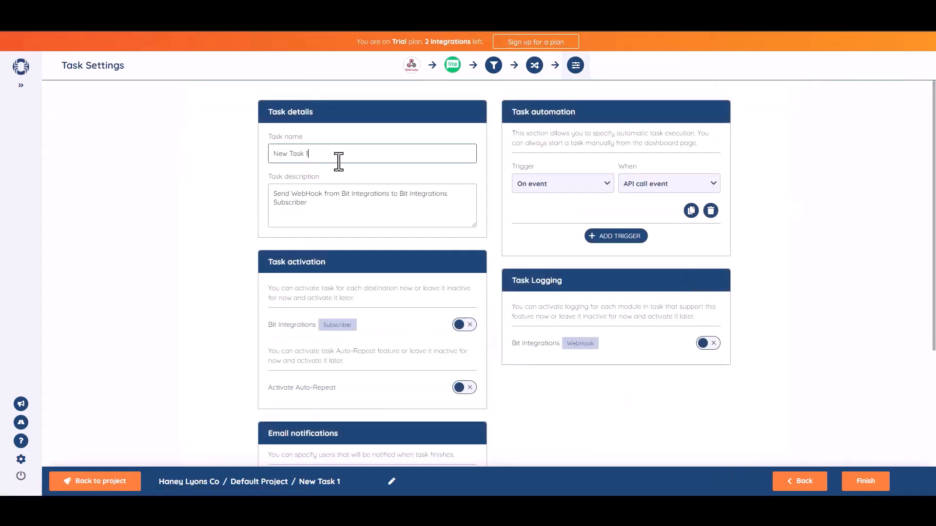
triple_click(338, 162)
text(Bit Integrat)
text(ions)
click(861, 232)
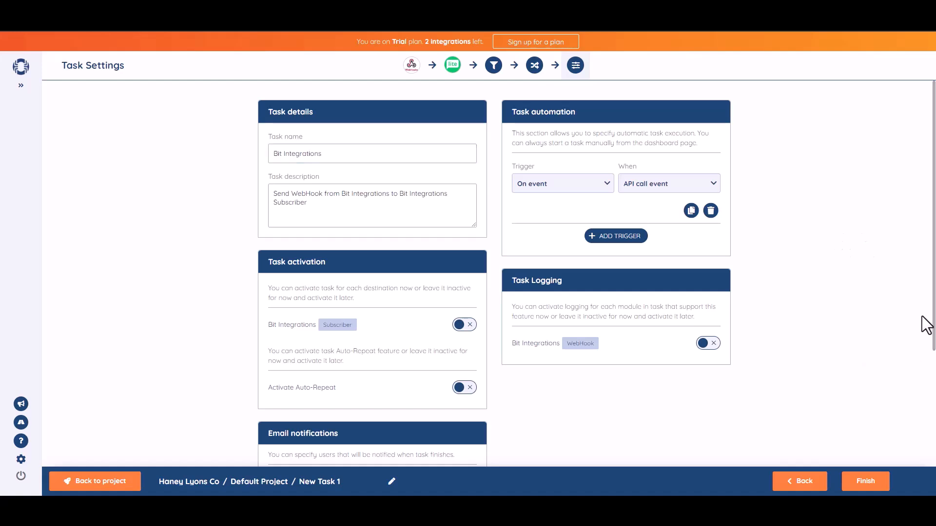
Activate the Subscriber destination, save the task, and enter 'Bit Integrations' as the form's name
scroll(862, 231, down, 1)
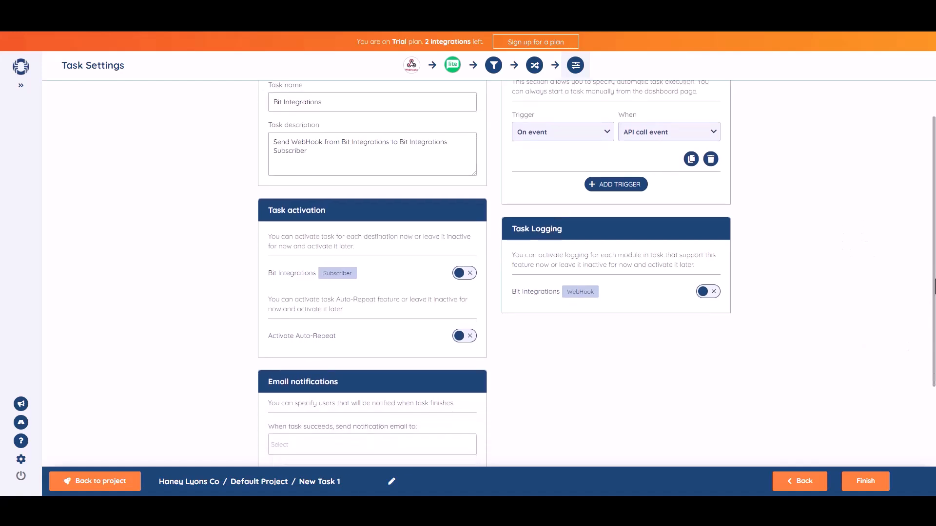
click(471, 283)
scroll(914, 278, down, 2)
click(869, 490)
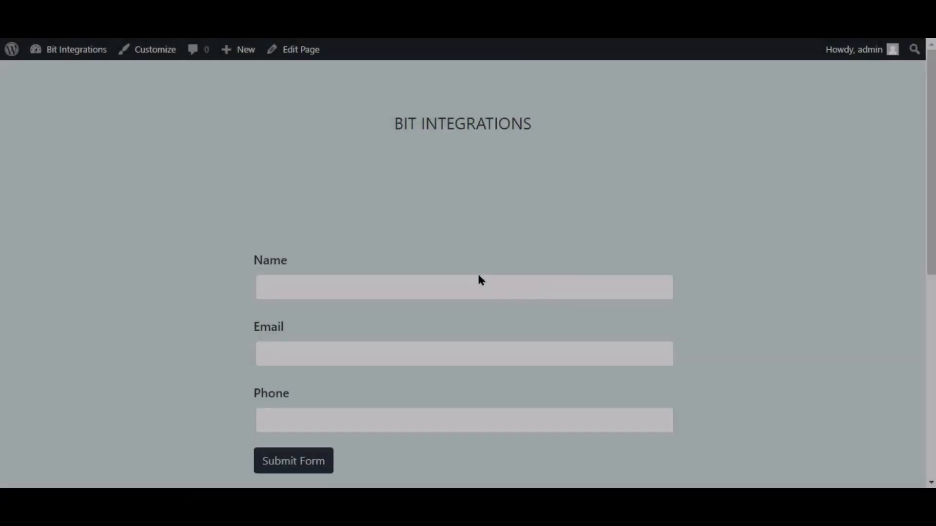
click(478, 281)
text(Bit Integrations)
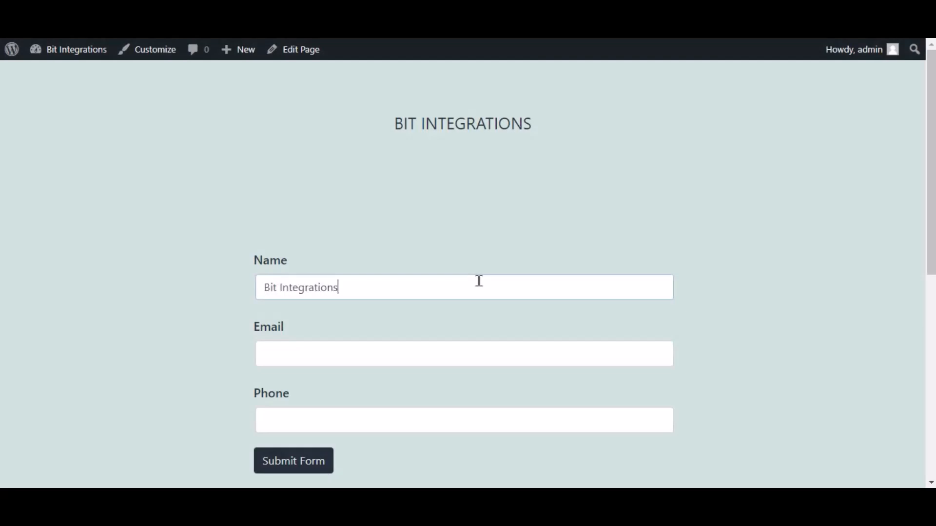
Enter the support e-mail address and a phone number, then submit the form
key(Tab)
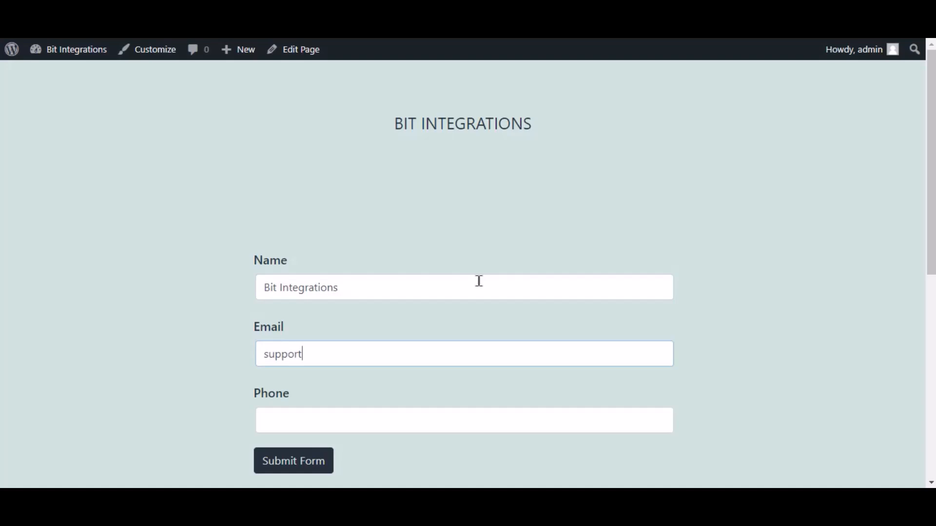
key(Tab)
text(444555666)
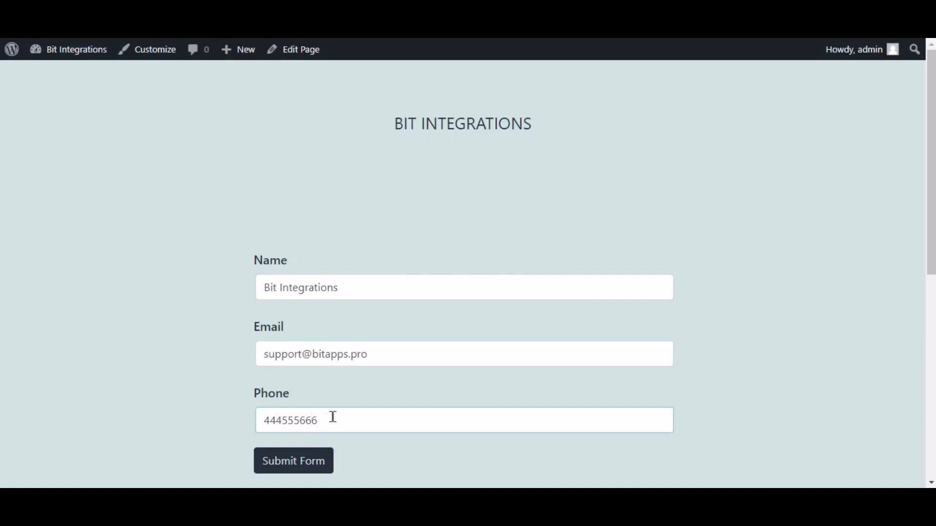
click(328, 466)
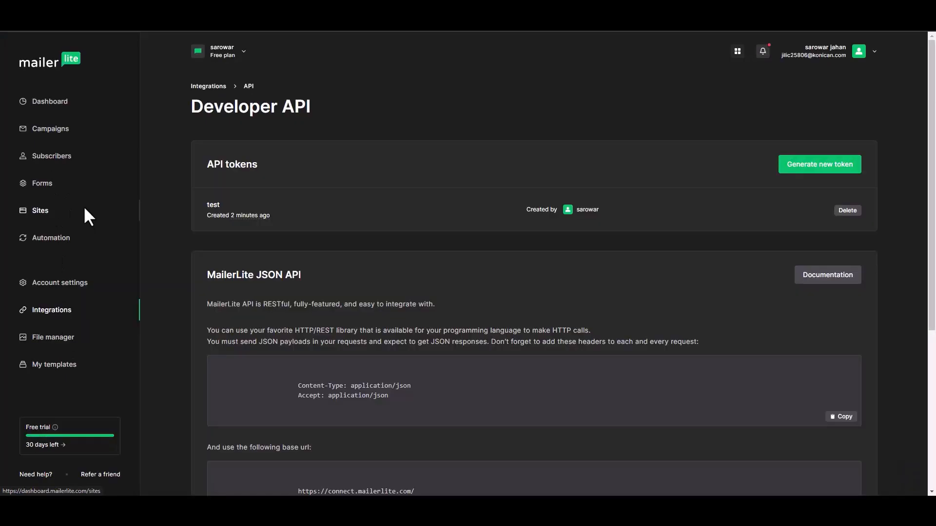
Open the new subscriber's profile from MailerLite's Subscribers list and scroll to its details
click(54, 157)
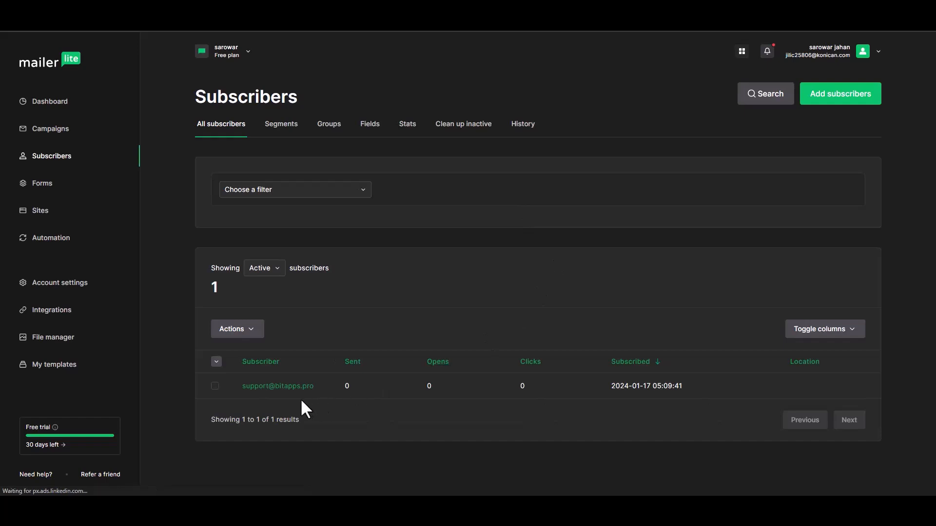
click(279, 388)
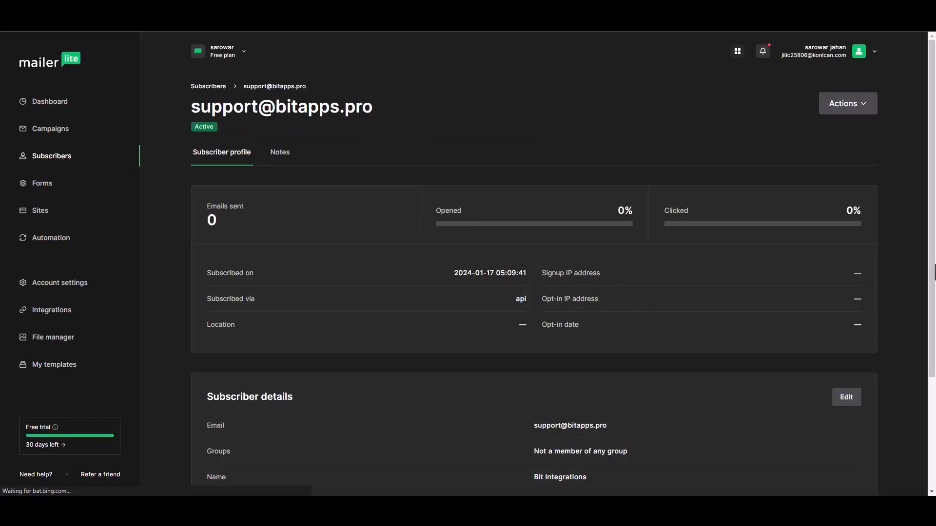
drag(932, 208, 926, 285)
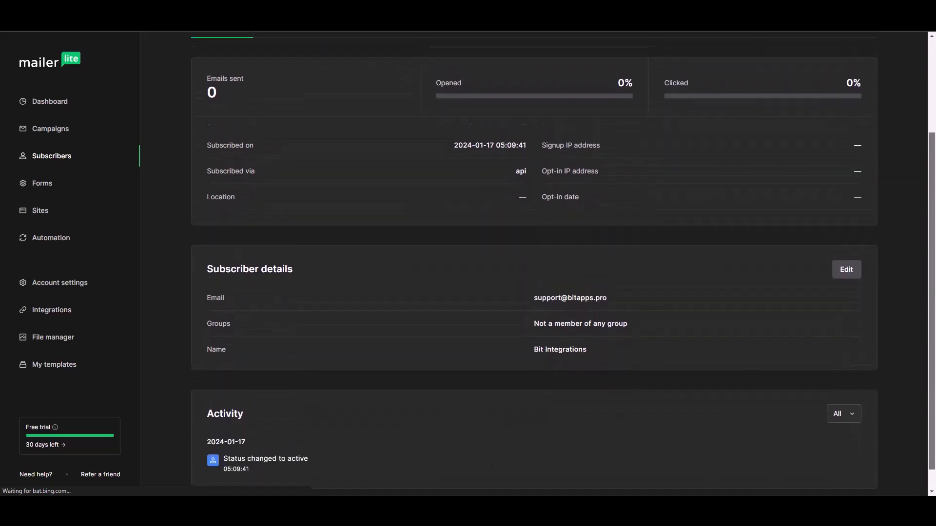